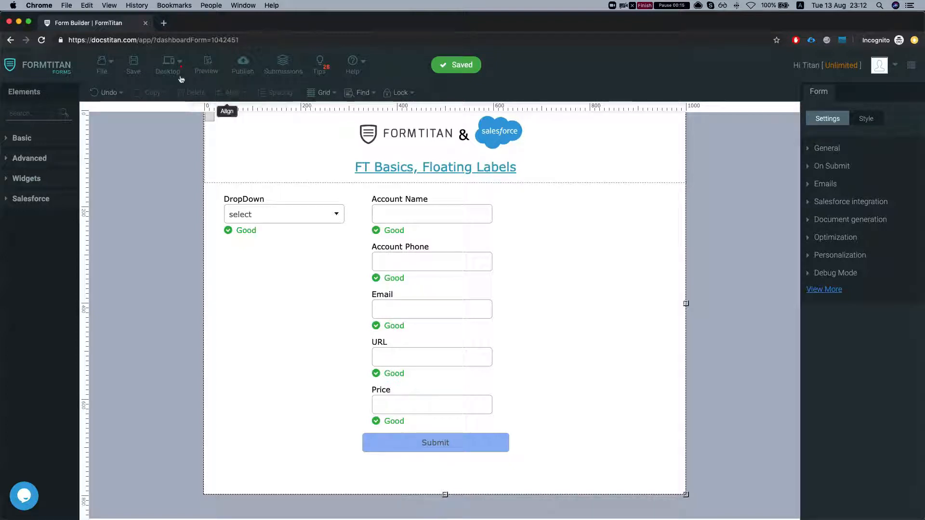
View the published form at its URL and try the Account Name and Account Phone fields.
click(243, 65)
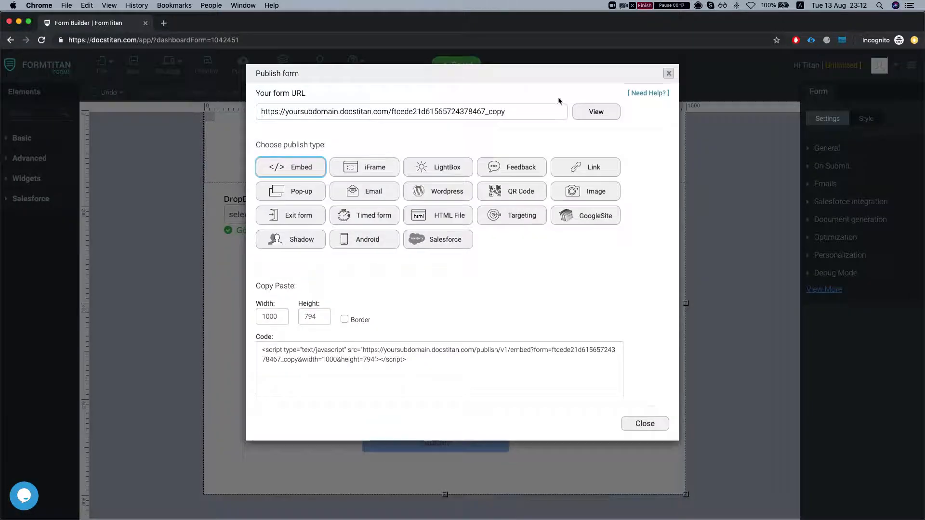
click(592, 109)
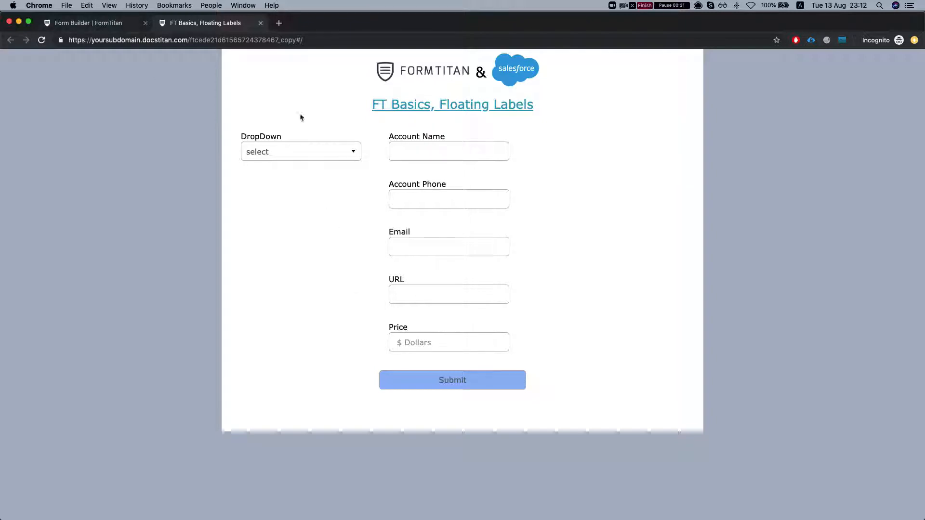
drag(390, 137, 442, 140)
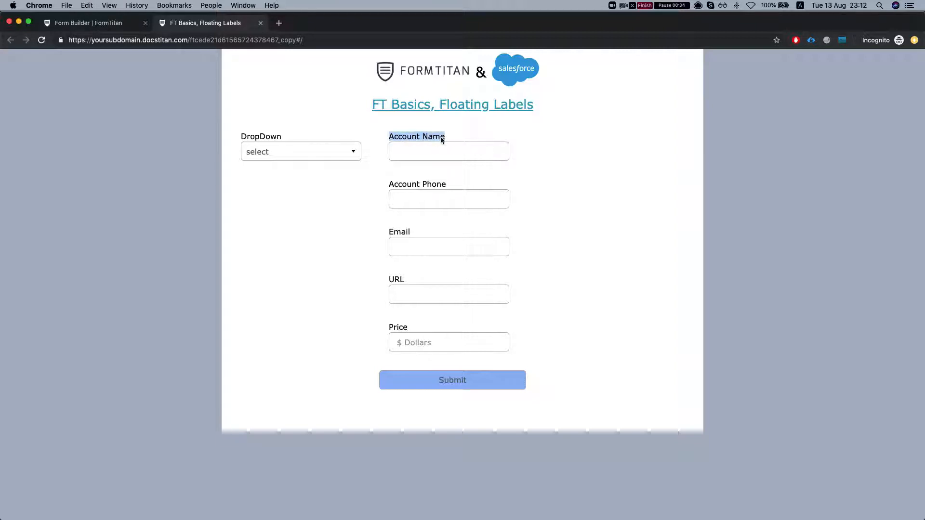
click(412, 150)
click(406, 191)
click(312, 231)
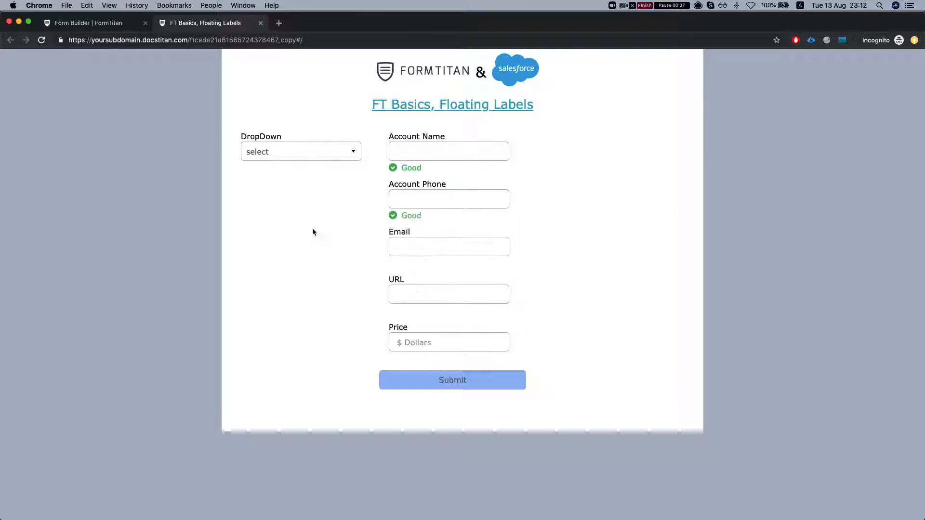
Back in the form builder, enable the floating label style for the whole form and save it.
click(97, 23)
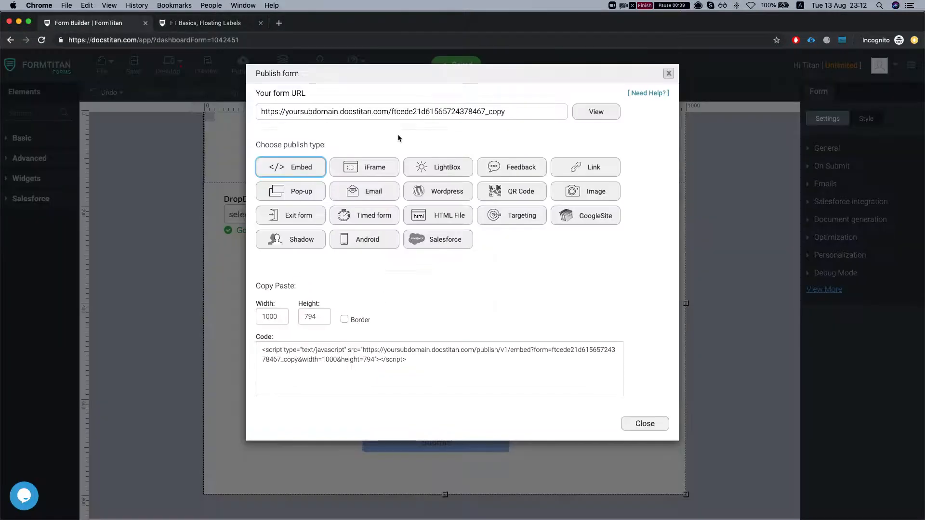
click(667, 73)
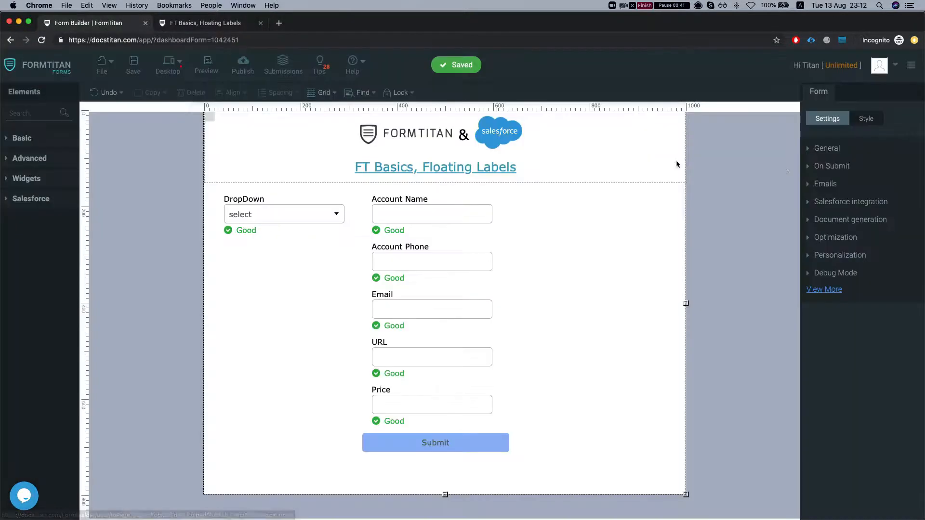
click(867, 120)
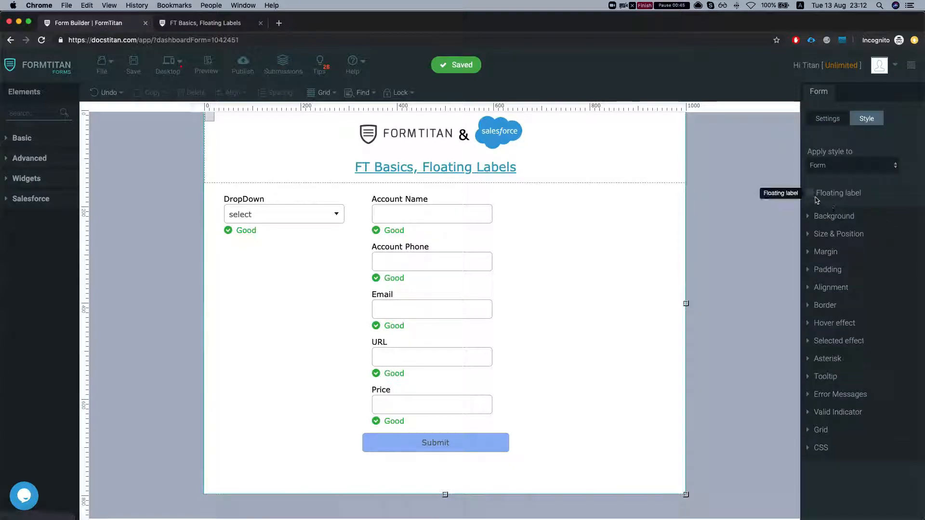
click(812, 195)
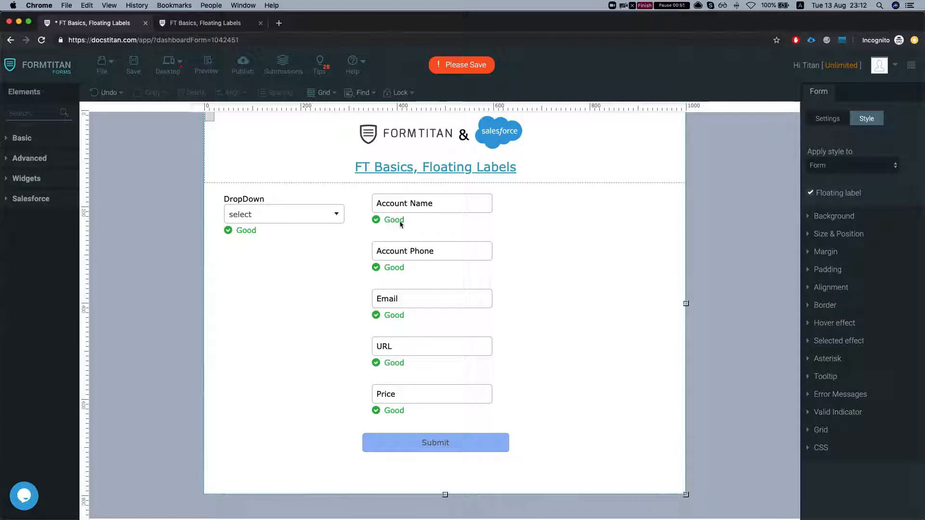
click(134, 63)
Reload the published form and test the floating labels of the Account Name and Account Phone fields.
click(198, 24)
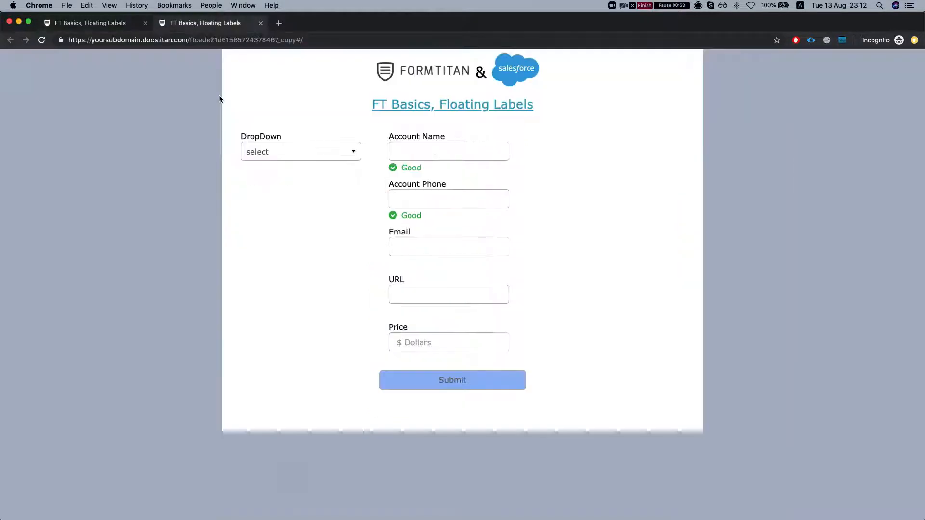
key(super+r)
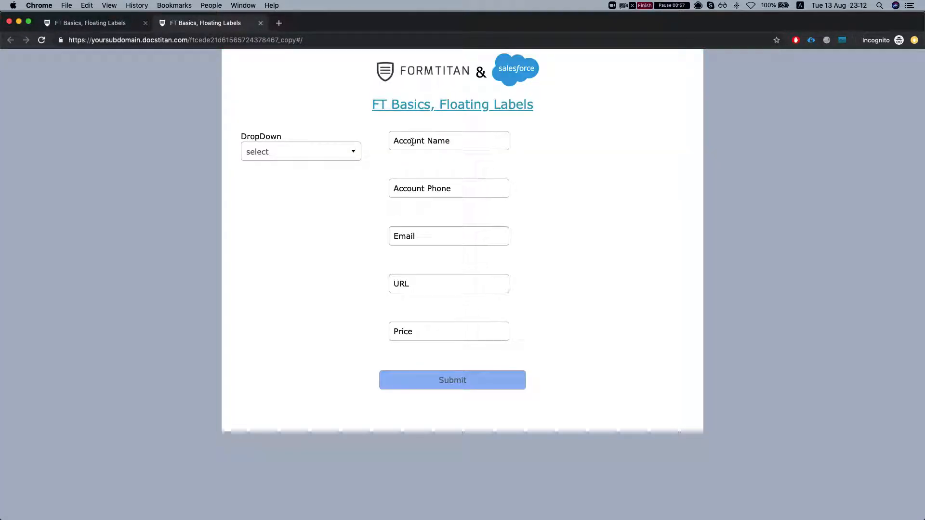
click(439, 150)
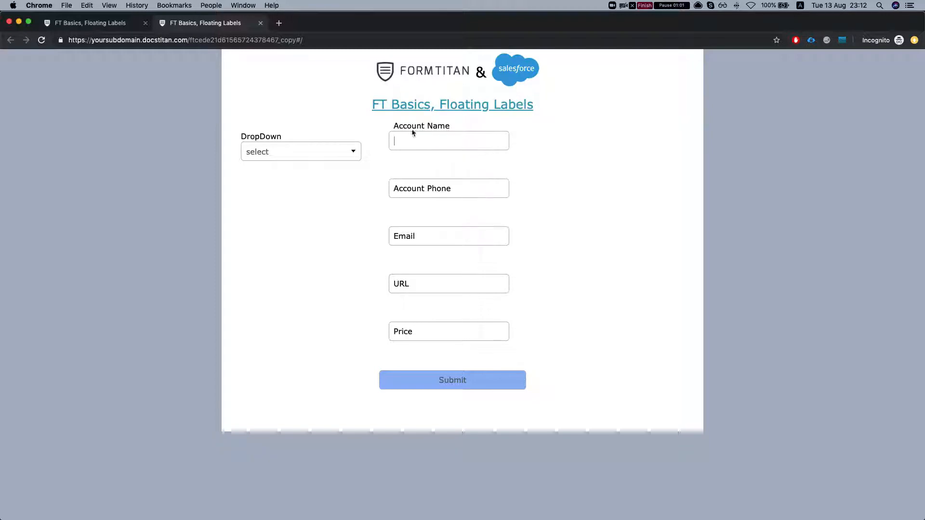
click(412, 192)
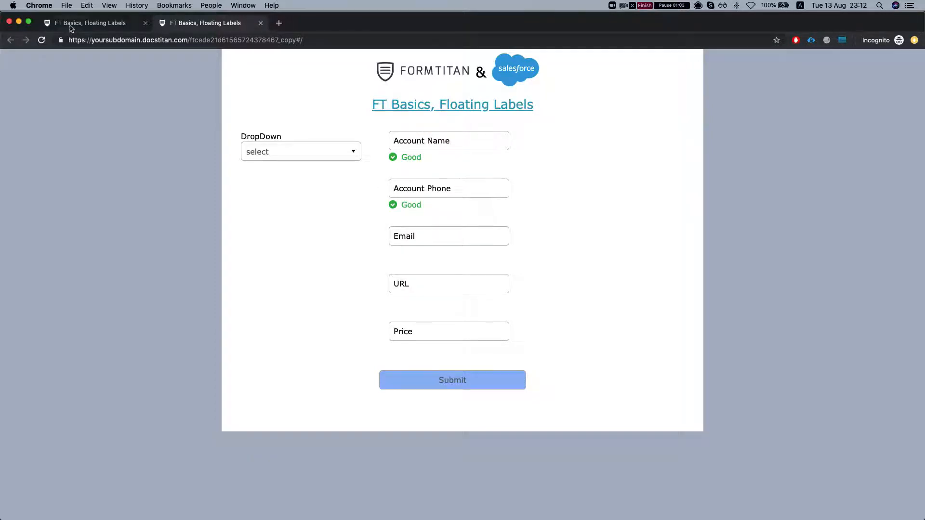
In the form builder, set the Account Name placeholder to "acc name holder", save, and check the field on the published form.
key(super+1)
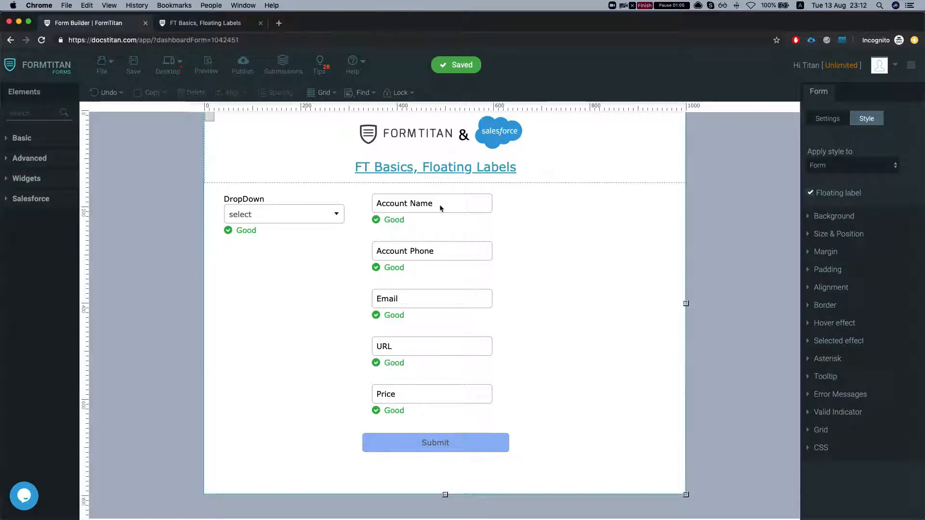
click(439, 204)
click(873, 221)
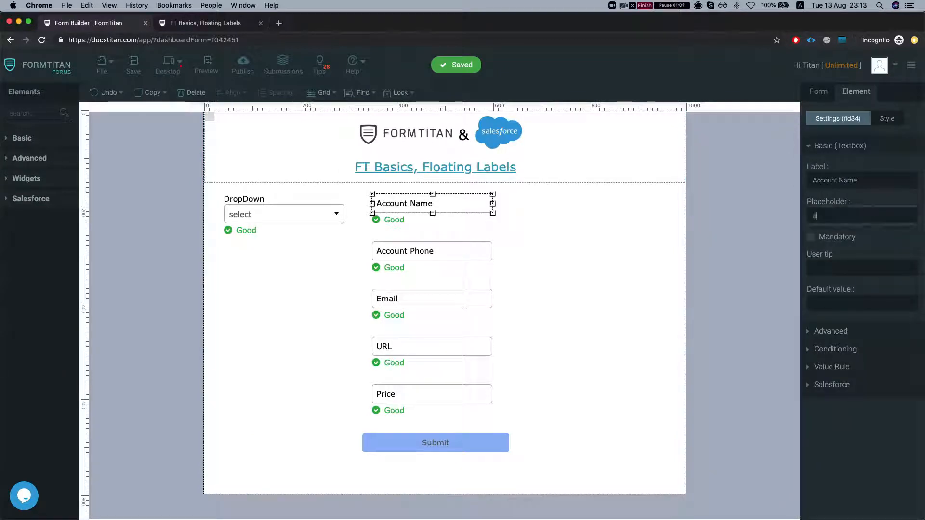
text(acc name he)
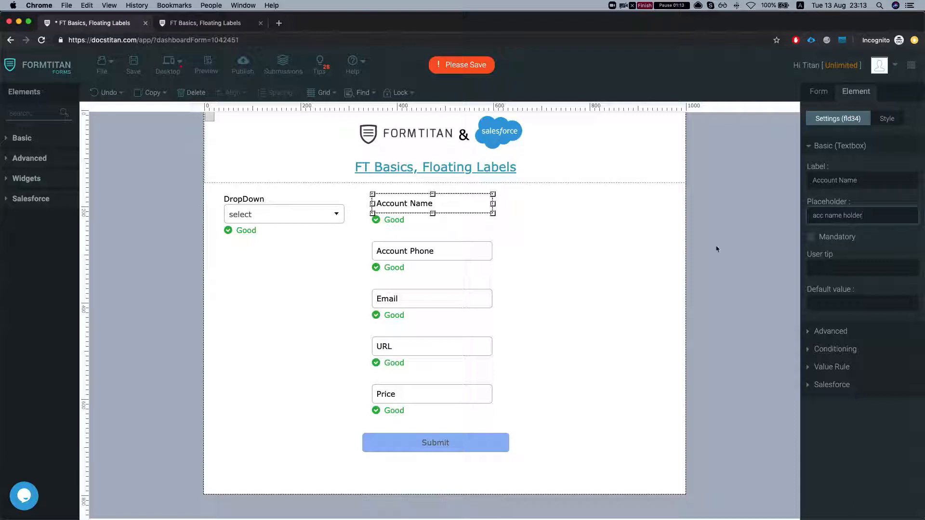
click(625, 236)
click(462, 64)
click(189, 23)
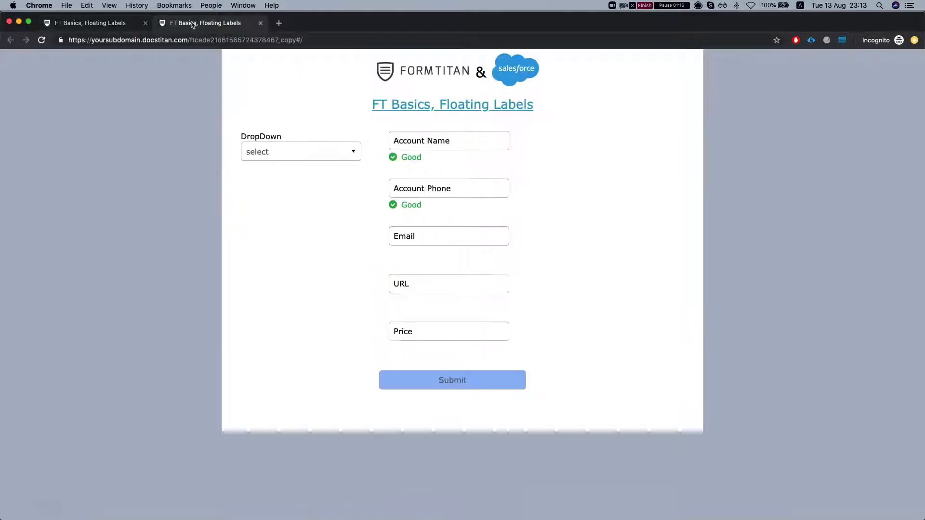
click(442, 148)
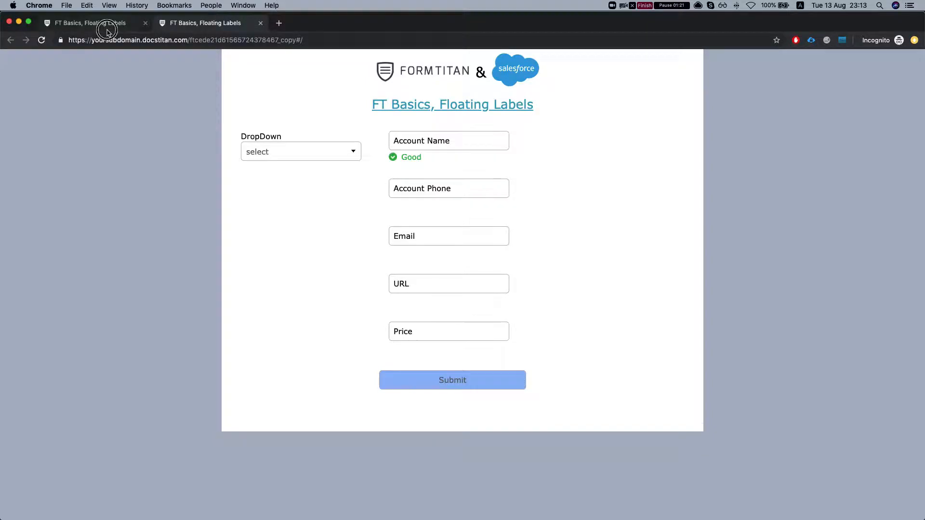
In the form builder, style the Account Name field's Label as bold in red, rgba(255,3,3,1).
click(90, 22)
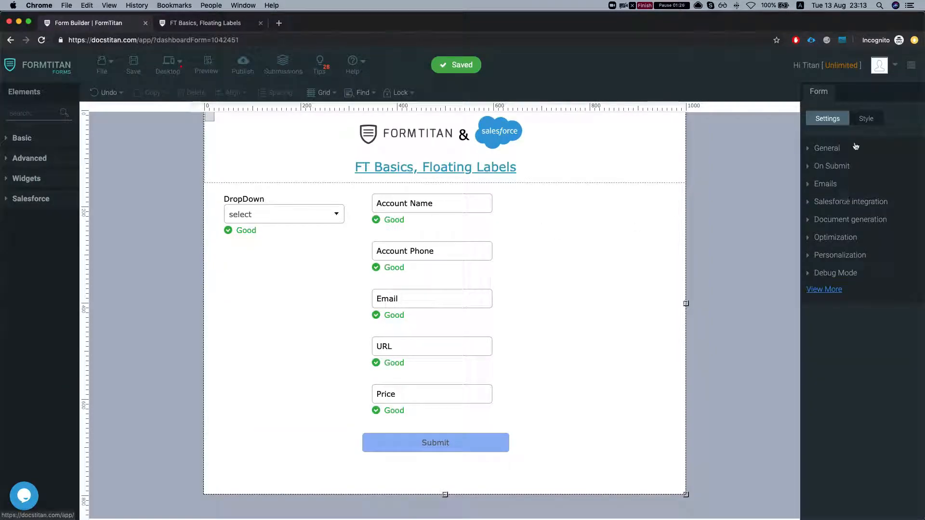
click(862, 120)
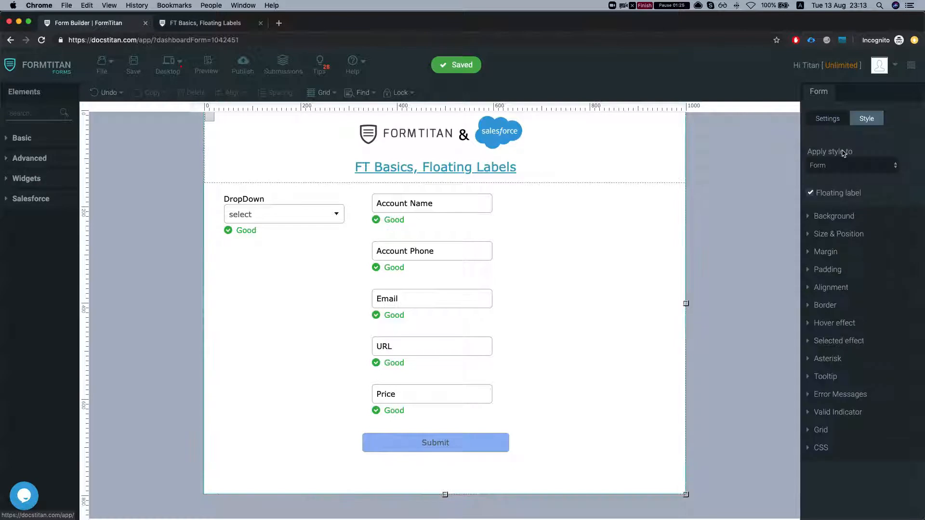
click(466, 208)
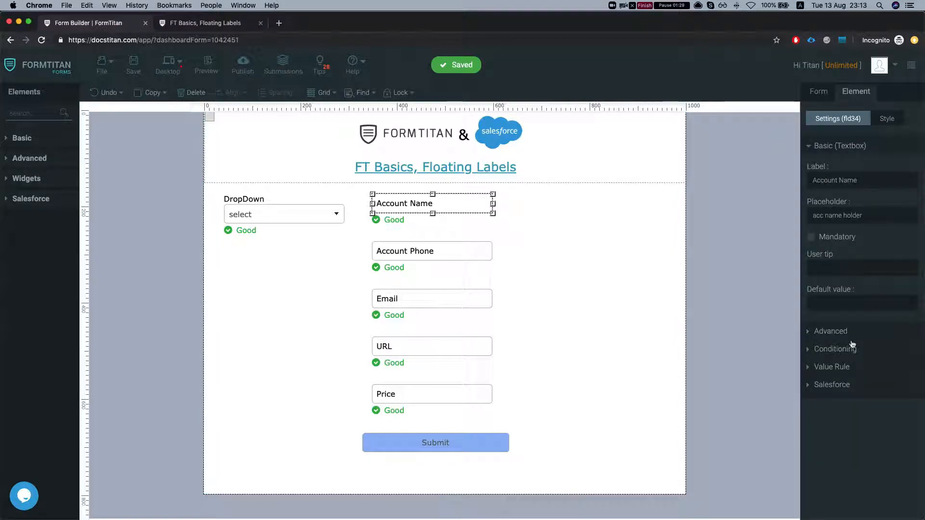
click(887, 120)
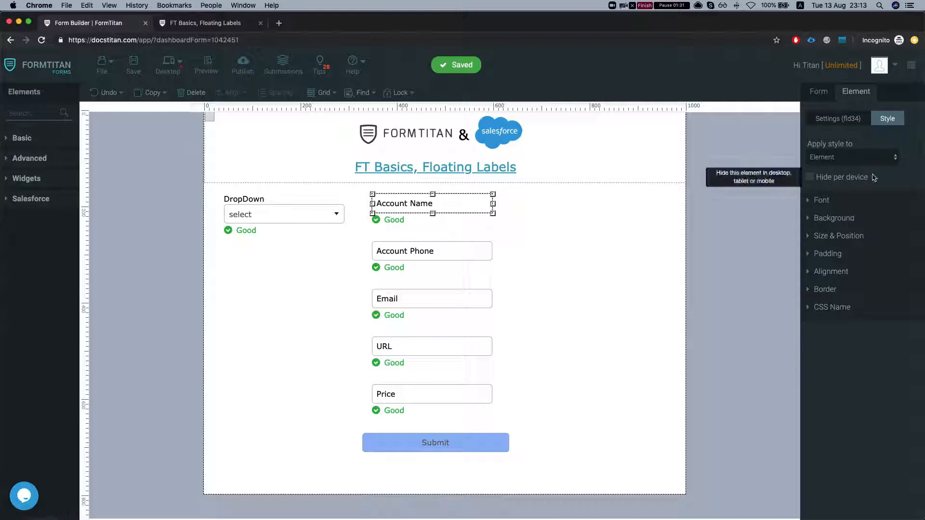
click(843, 158)
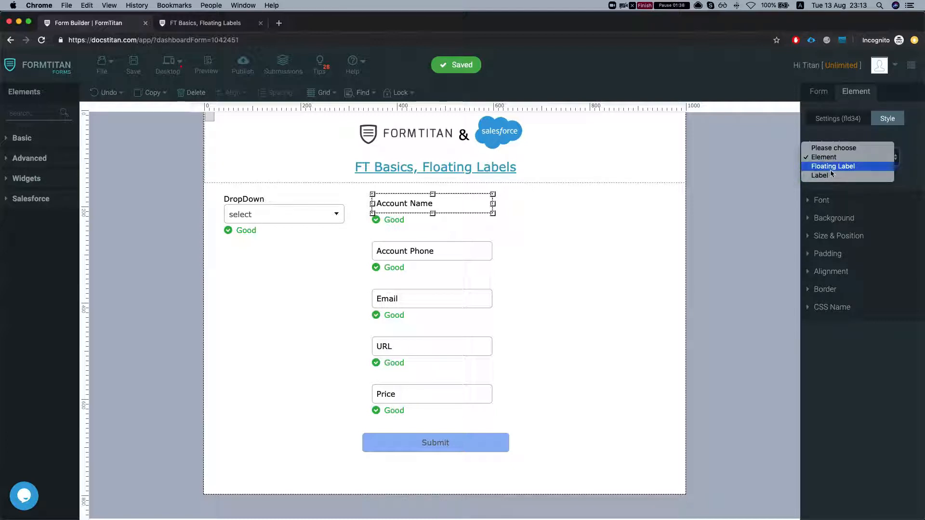
click(828, 175)
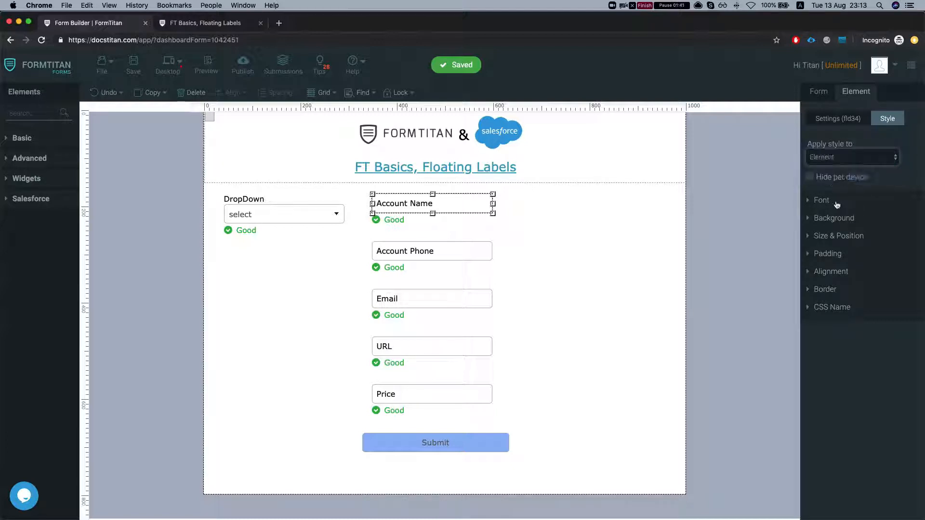
click(828, 195)
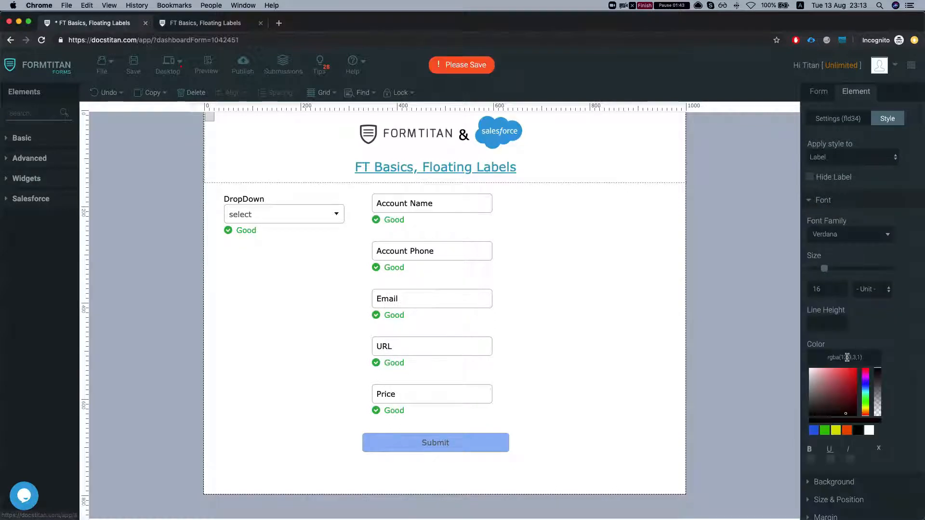
click(812, 458)
click(854, 367)
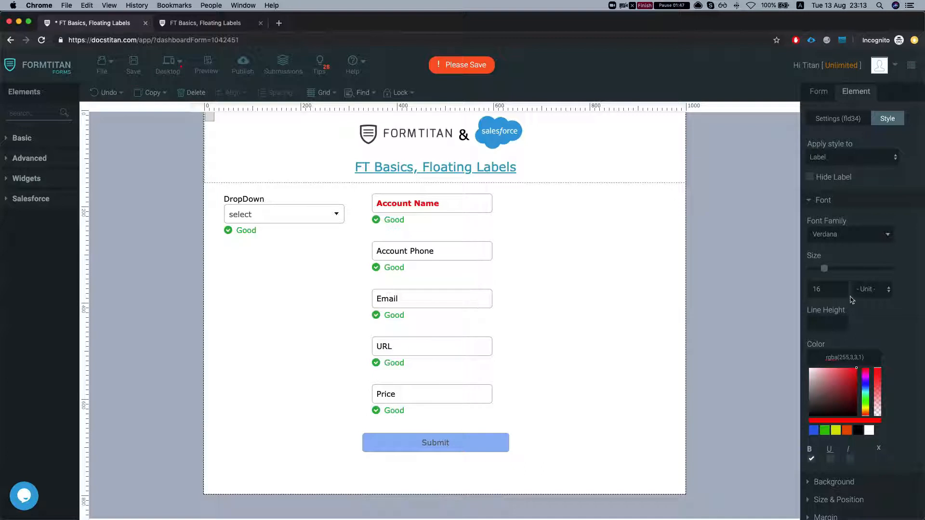
Style the Account Name field's Floating Label as bold in blue, rgb(8,97,231), and save the form.
click(838, 158)
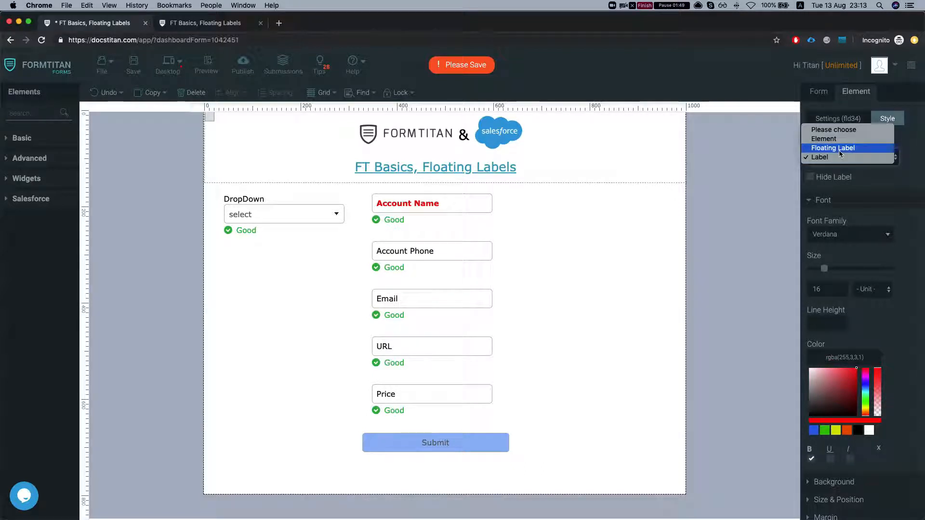
click(838, 147)
click(821, 200)
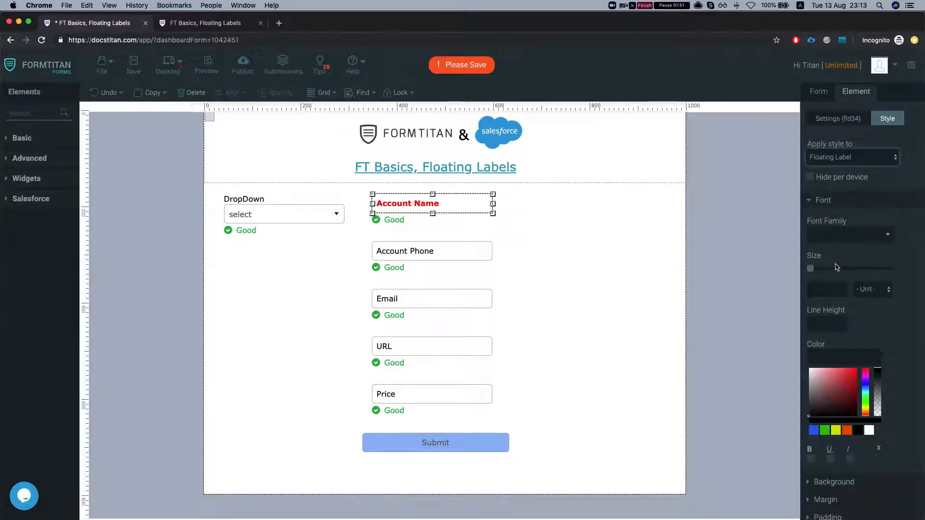
click(812, 459)
click(813, 432)
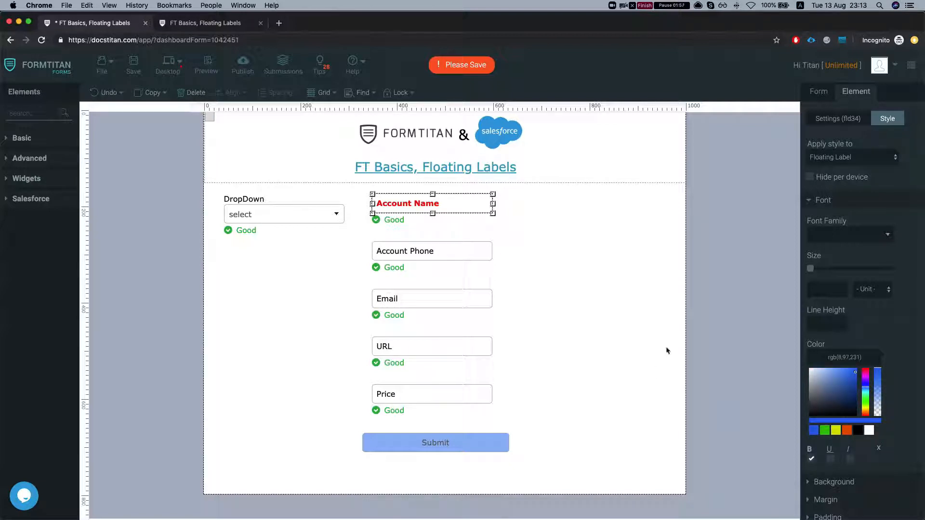
click(133, 67)
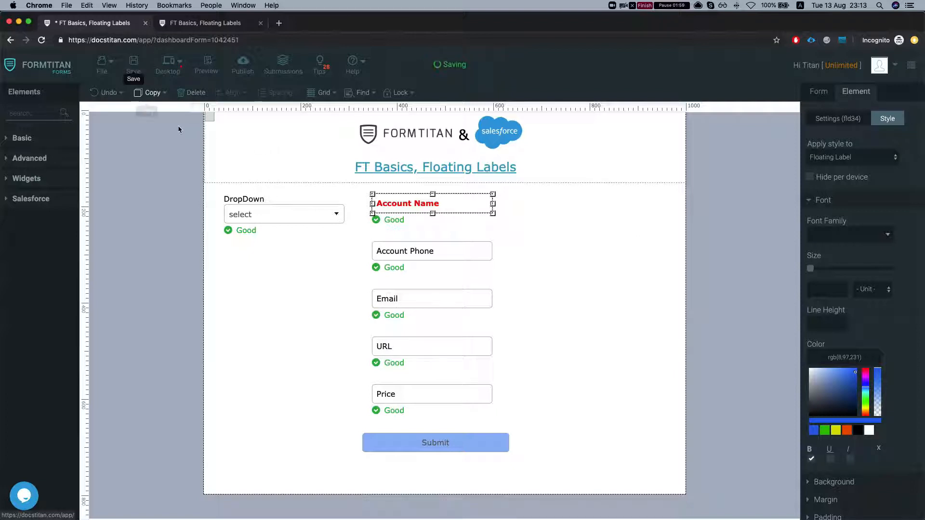
On the published form, activate the Account Name field to check its placeholder and floating label styling.
click(214, 24)
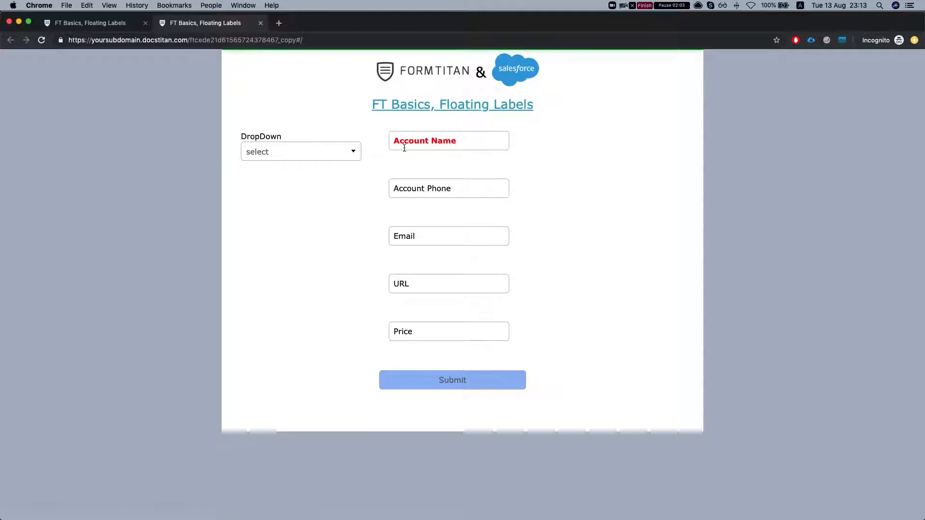
click(414, 142)
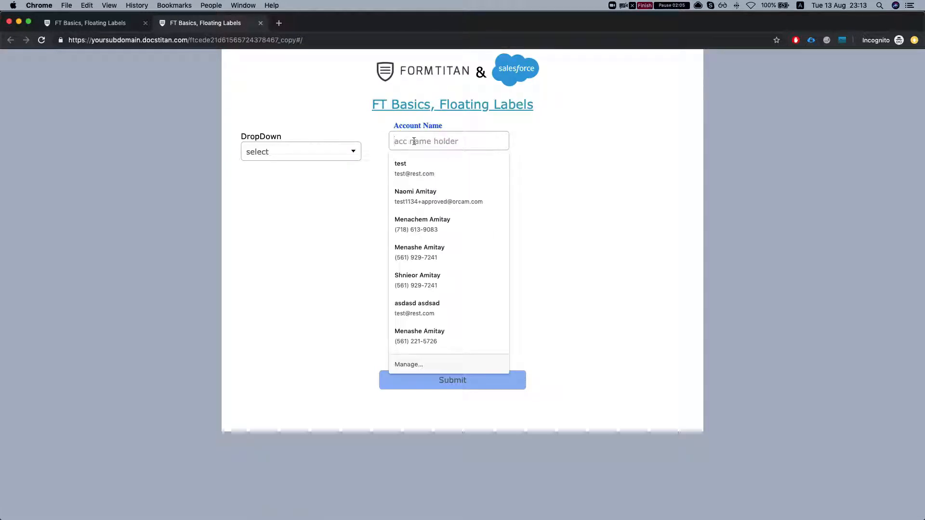
click(420, 129)
click(406, 137)
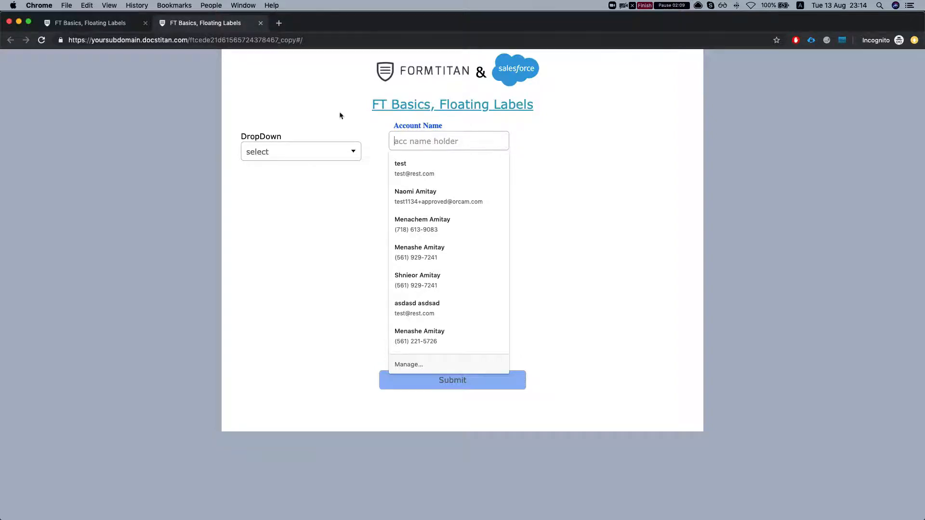
Return to the form builder and show the form-level style settings with the floating label option.
click(114, 24)
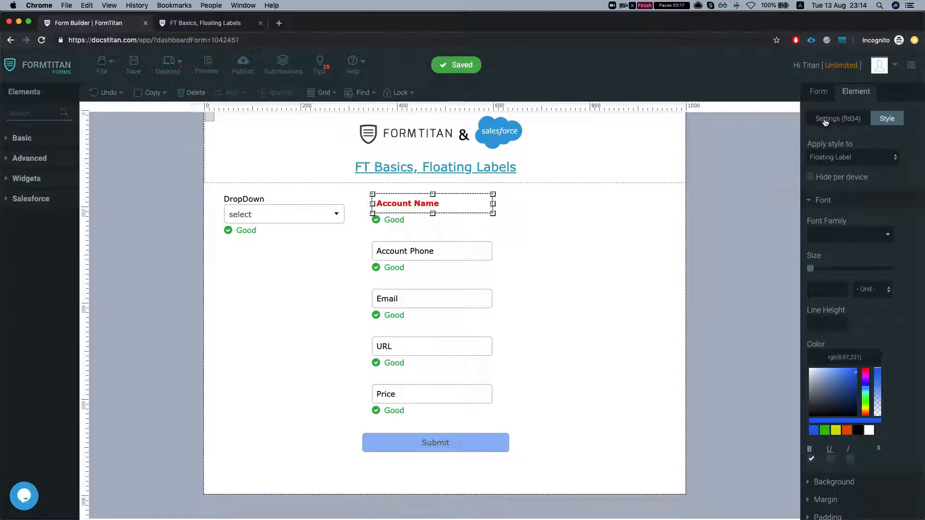
click(821, 93)
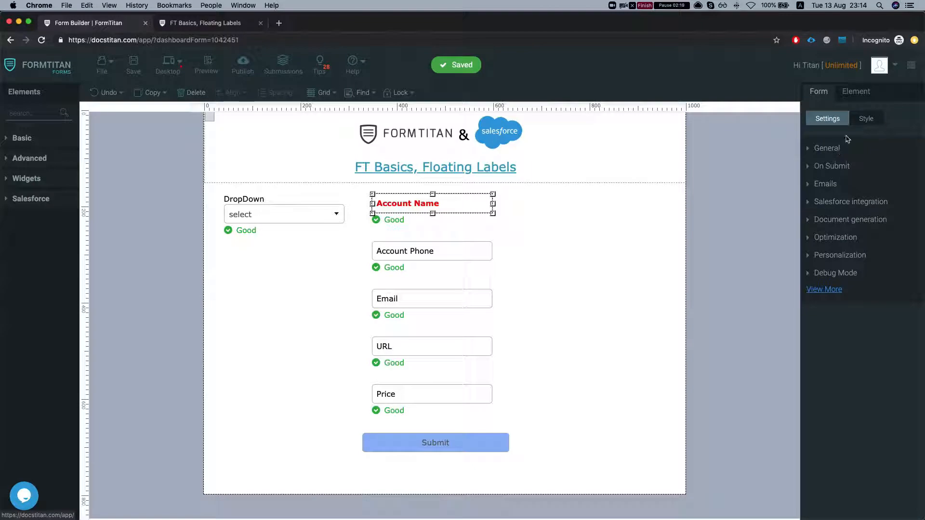
click(865, 120)
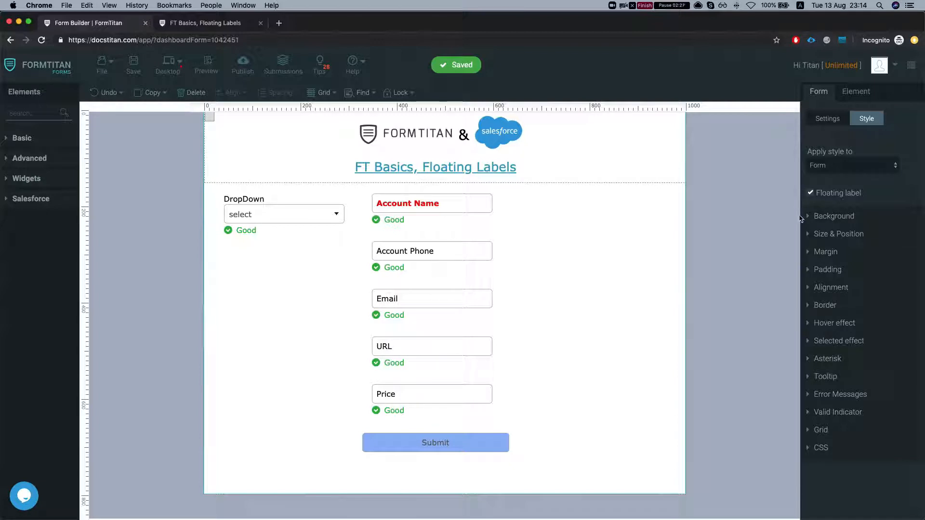
Set the form-level Floating Label font color of GeneralElement to yellow, #ffd600, and save the form.
click(848, 166)
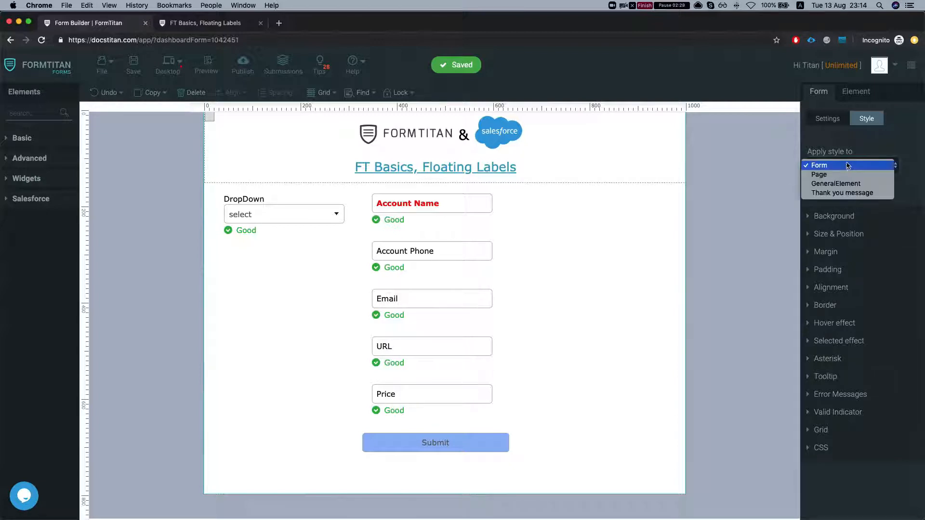
click(845, 185)
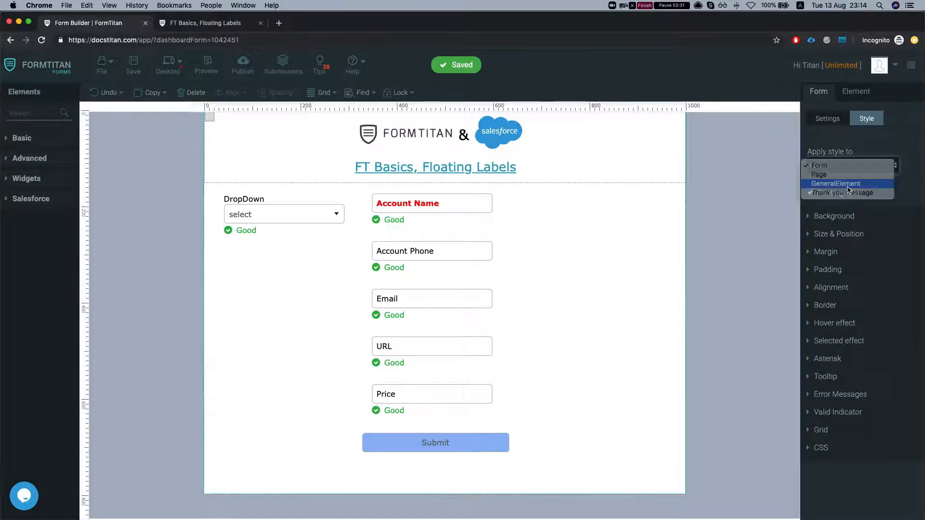
click(843, 193)
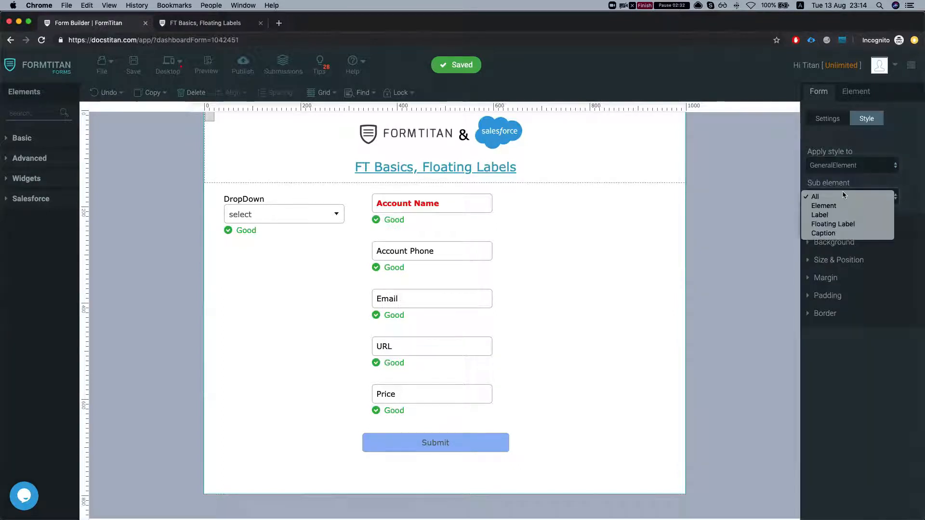
click(837, 221)
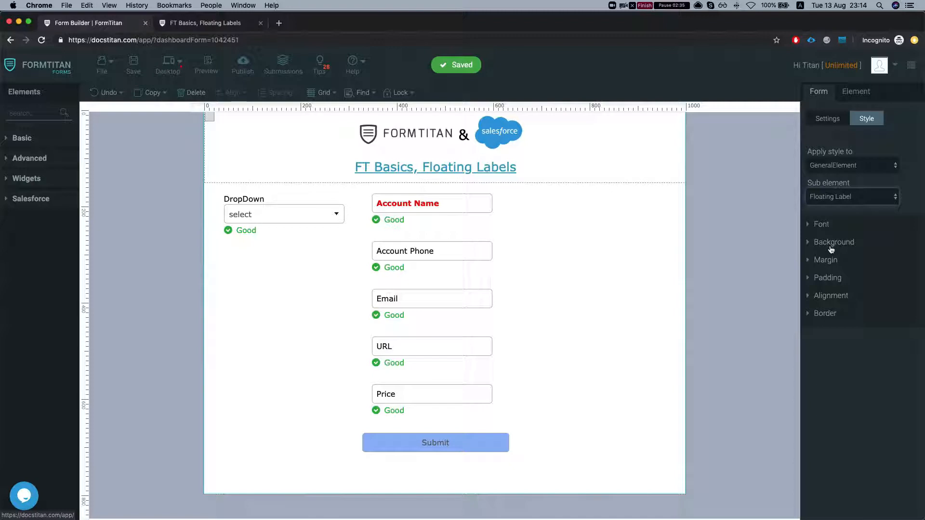
click(819, 225)
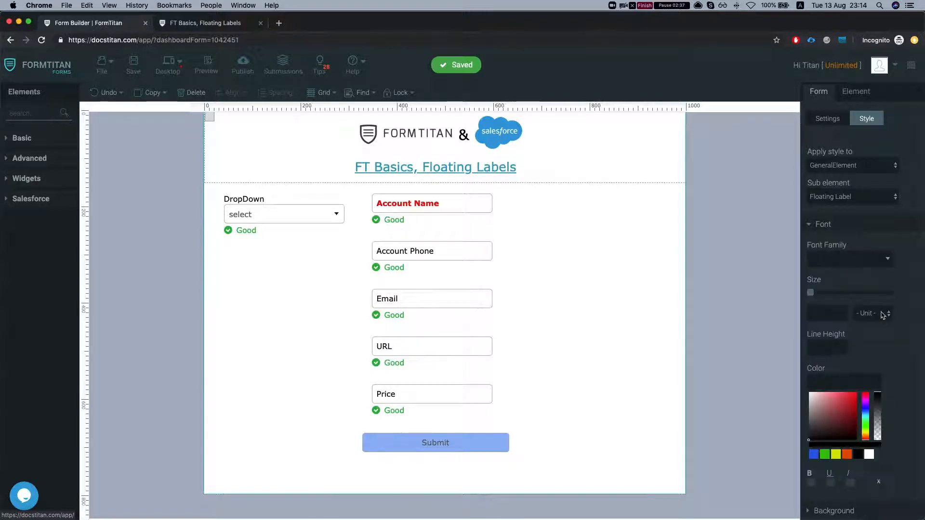
scroll(844, 396, down, 2)
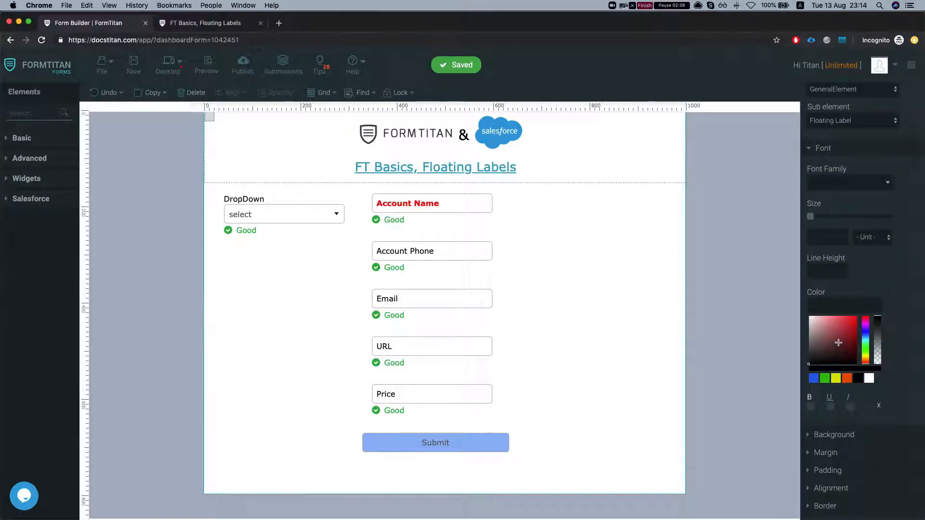
drag(866, 353, 866, 357)
drag(851, 327, 860, 309)
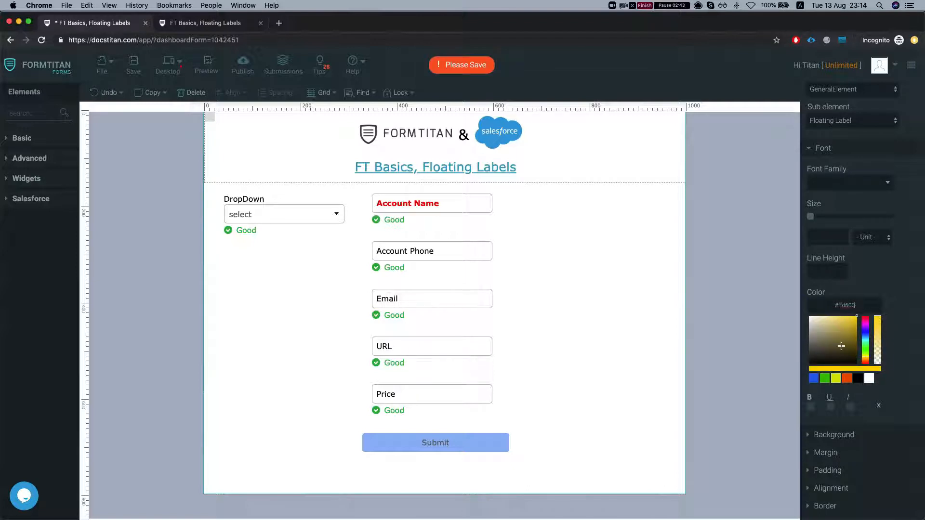
click(136, 62)
Reload the published form and activate the Account Phone, Email, URL, Price and Account Name fields to check their floating label color.
click(219, 23)
key(super+r)
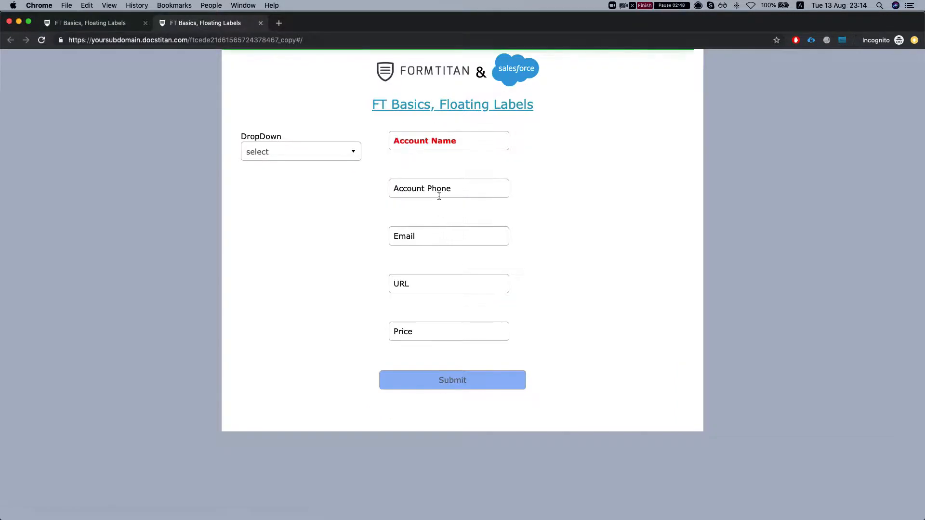
click(438, 189)
click(340, 205)
click(409, 236)
click(377, 258)
click(415, 278)
click(408, 326)
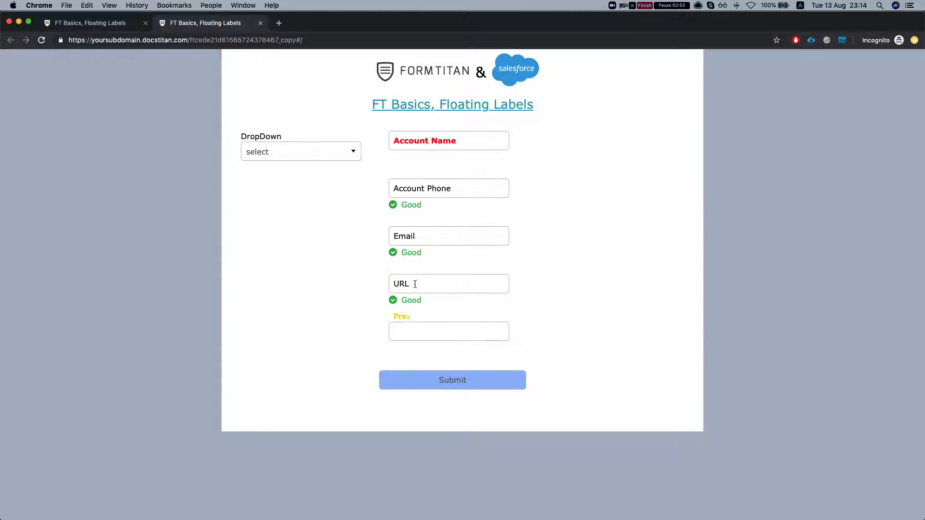
click(417, 147)
click(175, 60)
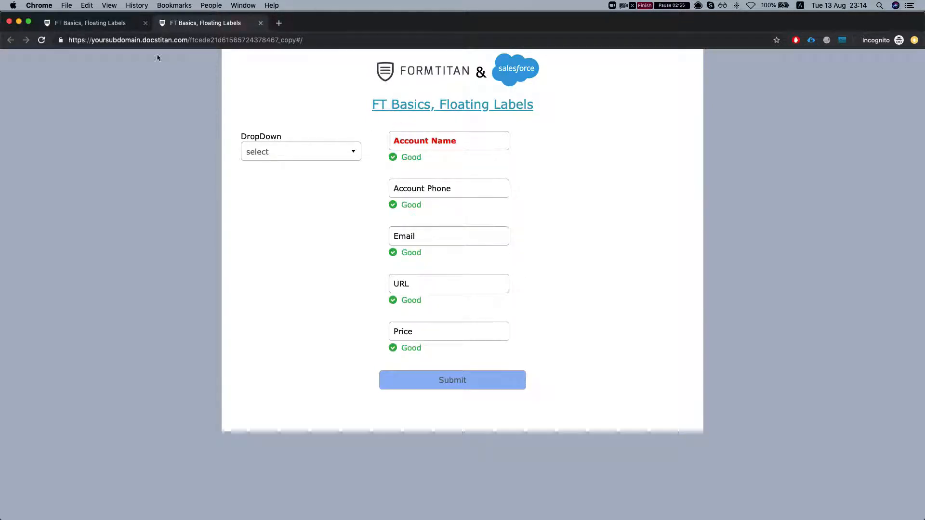
Back in the form builder, set the Account Name field's Element font color to blue, rgb(8,97,231).
click(92, 20)
click(430, 205)
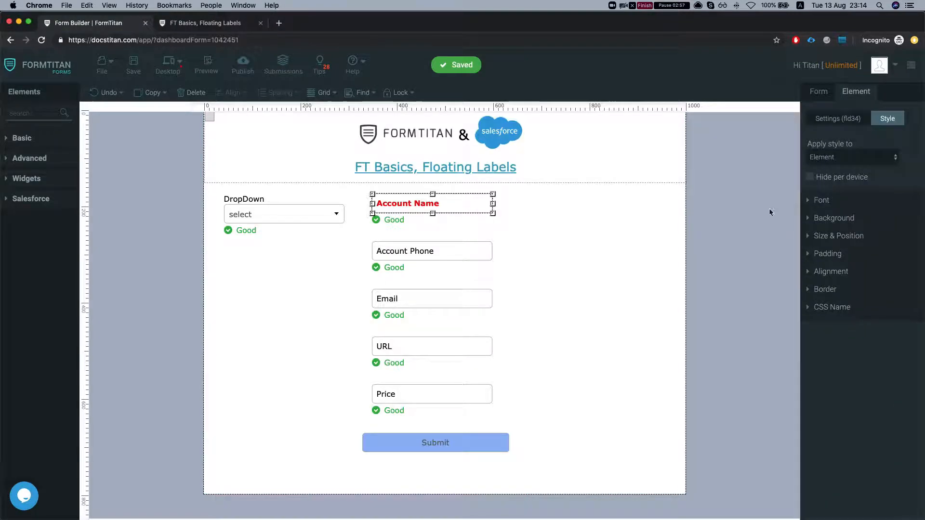
click(838, 119)
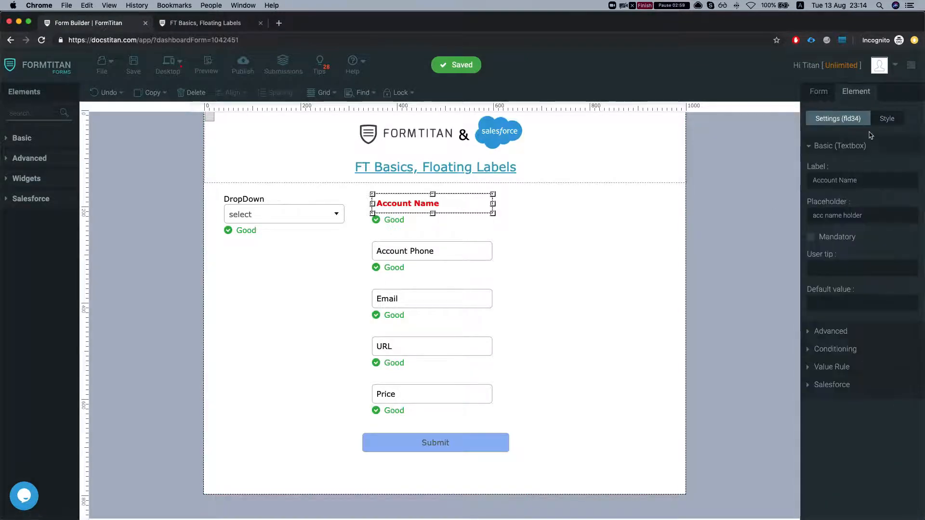
click(884, 120)
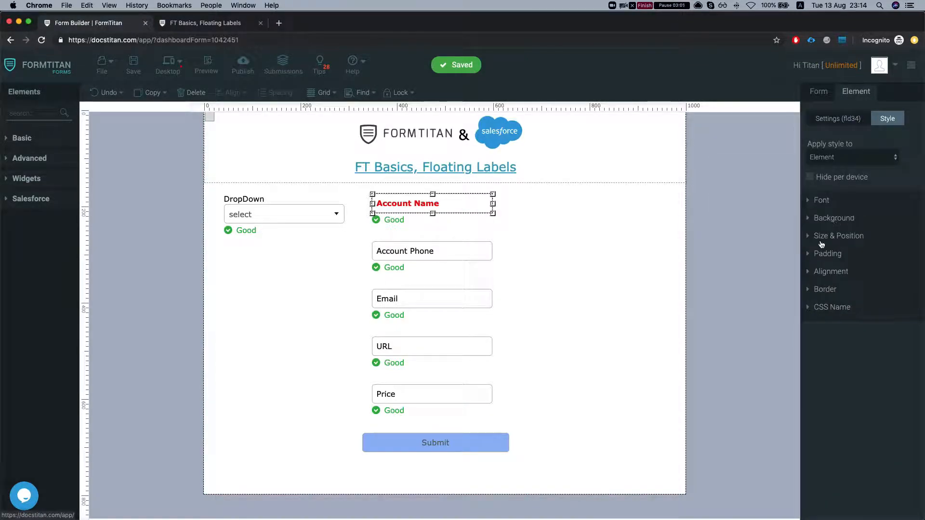
click(824, 201)
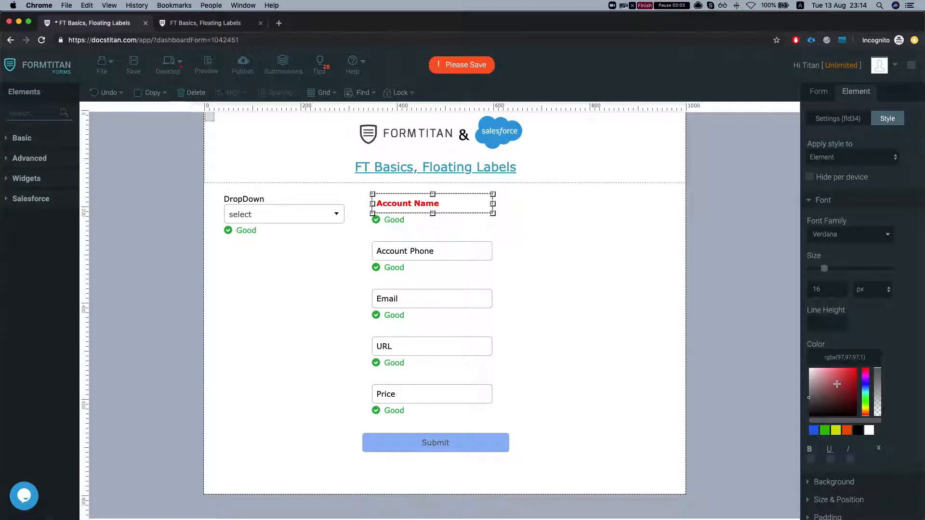
click(814, 430)
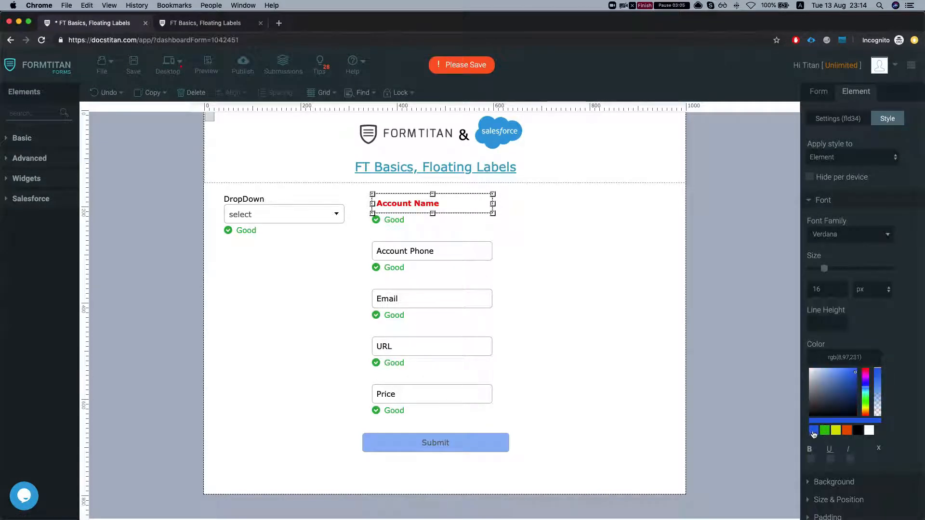
Set the Account Name field's Floating Label font color to blue, rgb(8,97,231), and save the form.
click(844, 159)
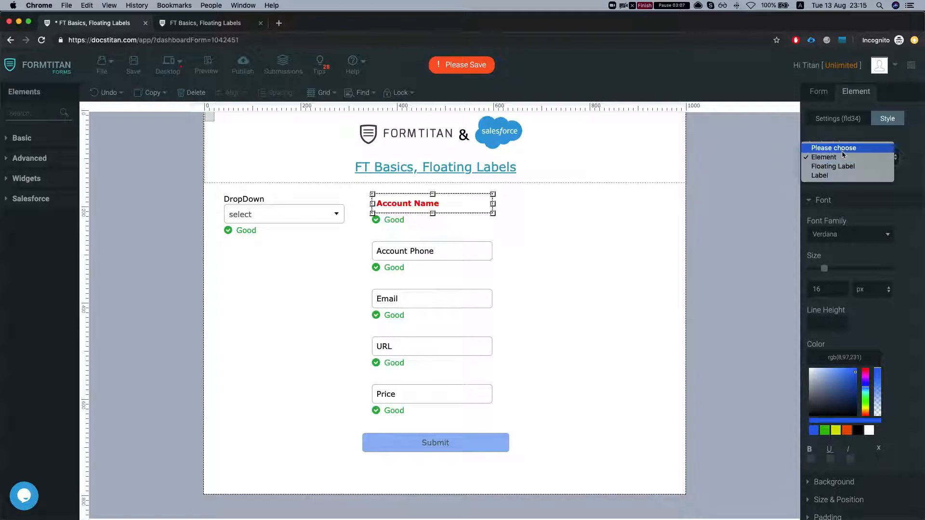
click(842, 167)
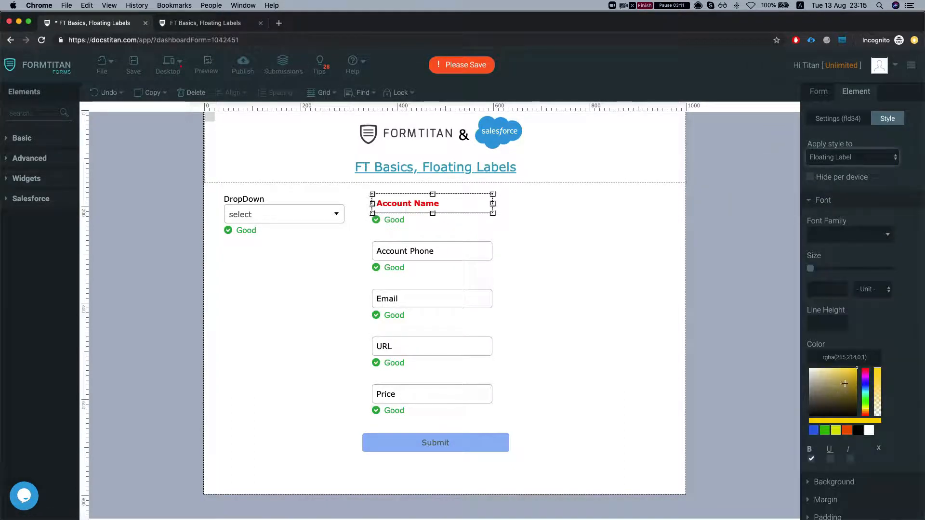
click(814, 430)
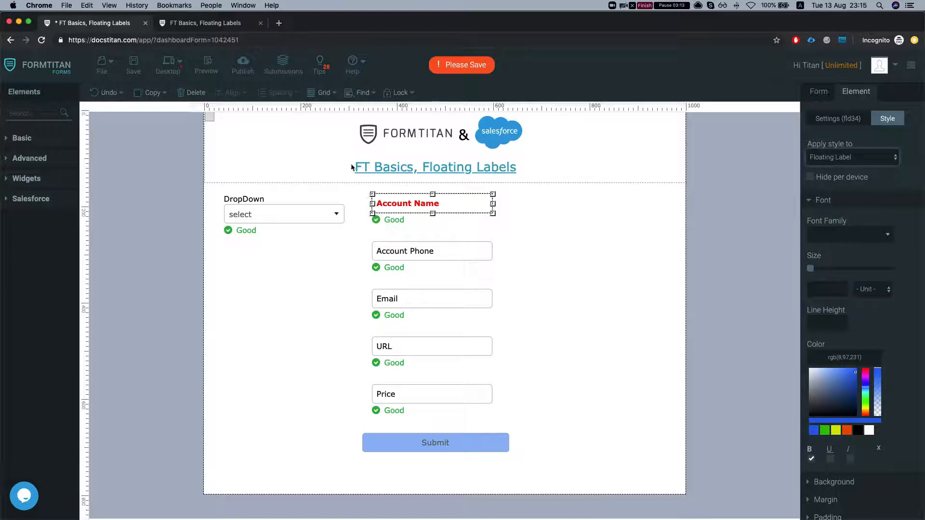
click(134, 64)
On the refreshed published form, activate the Account Name and Account Phone fields to compare their floating label colors.
click(206, 65)
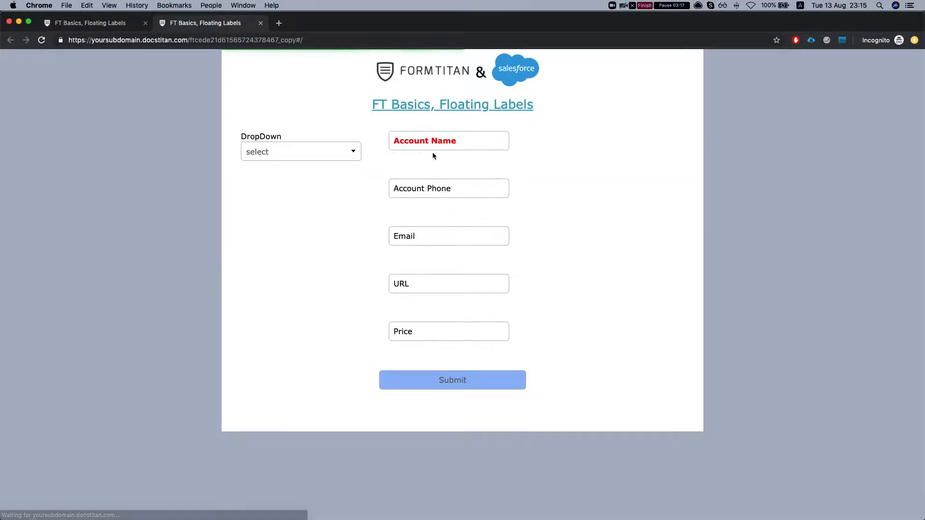
click(415, 141)
click(377, 126)
click(430, 189)
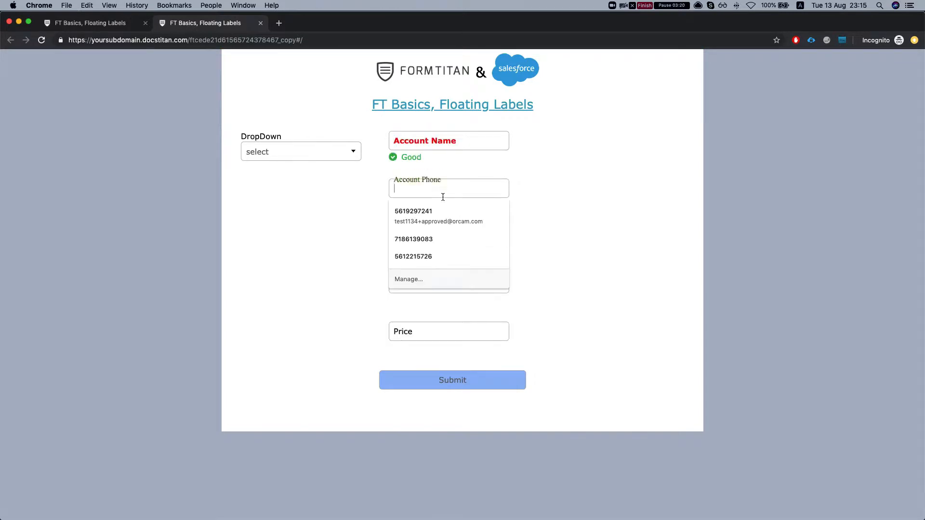
click(403, 178)
click(404, 179)
click(361, 184)
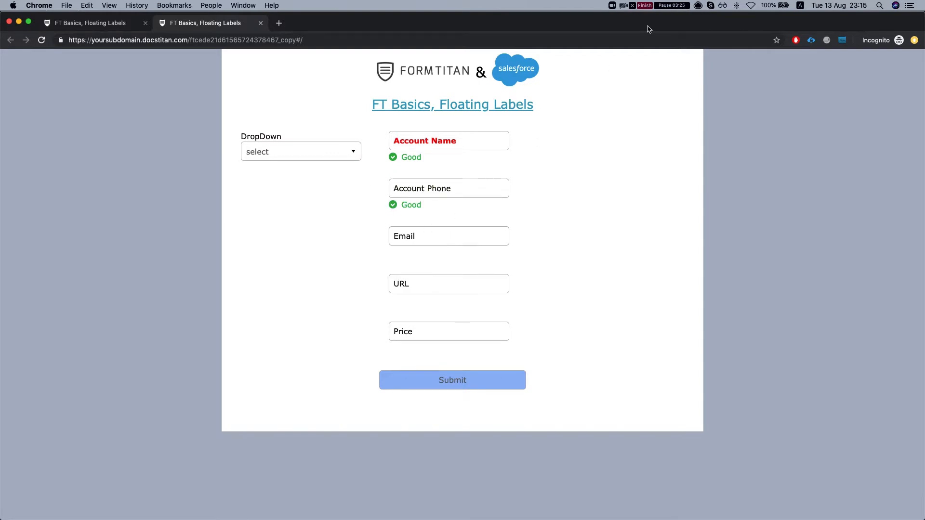